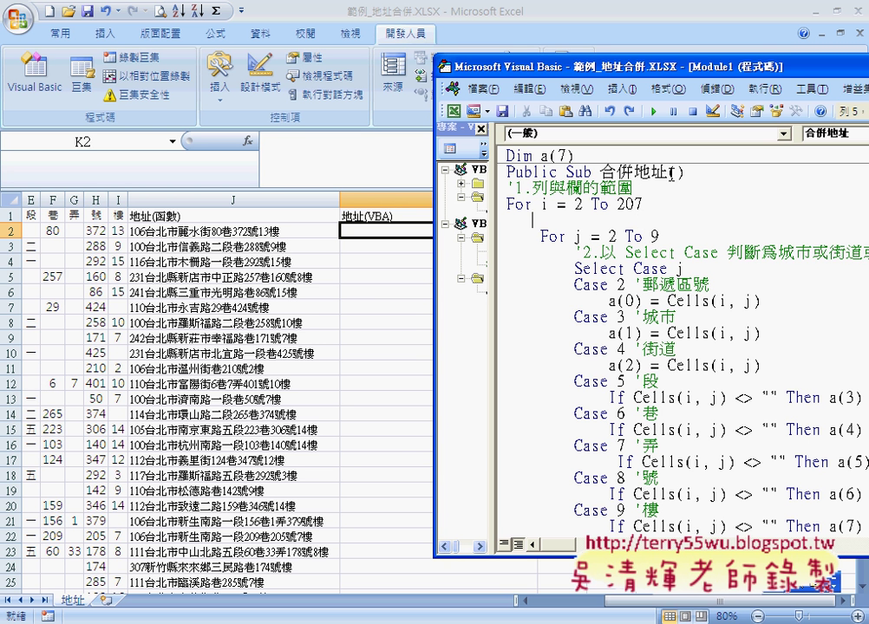
- Step 合併地址 from the Sub line through both For loops and Case 2, storing postal code 106 in a(0)
{"action": "key", "text": "F8"}
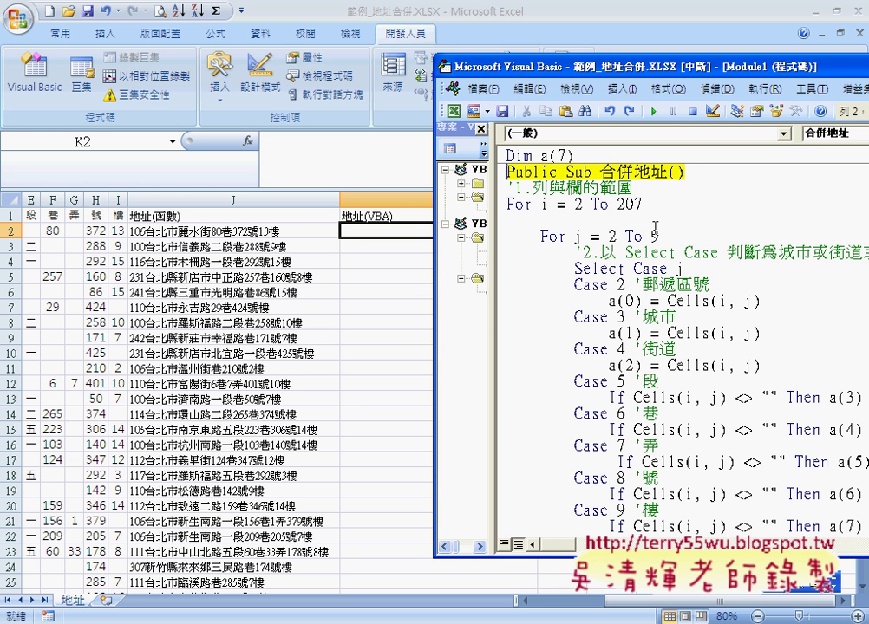
{"action": "key", "text": "F8"}
{"action": "key", "text": "F8"}
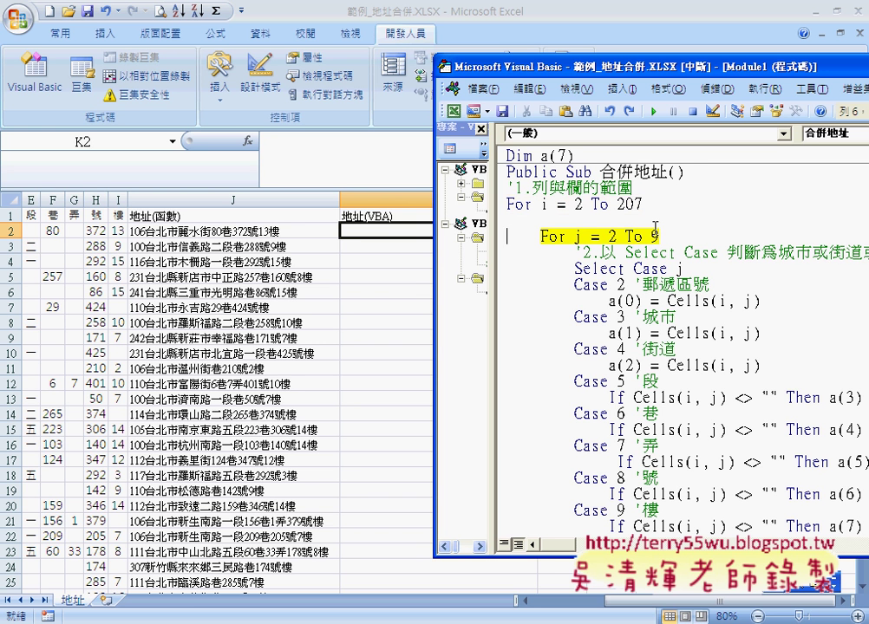
{"action": "key", "text": "F8"}
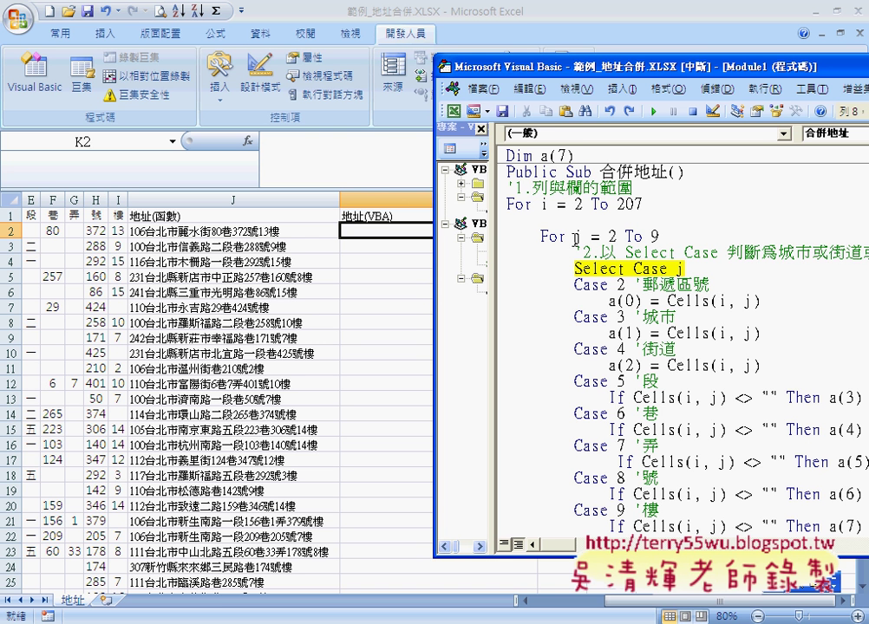
{"action": "mouse_move", "coordinate": [576, 238]}
{"action": "key", "text": "F8"}
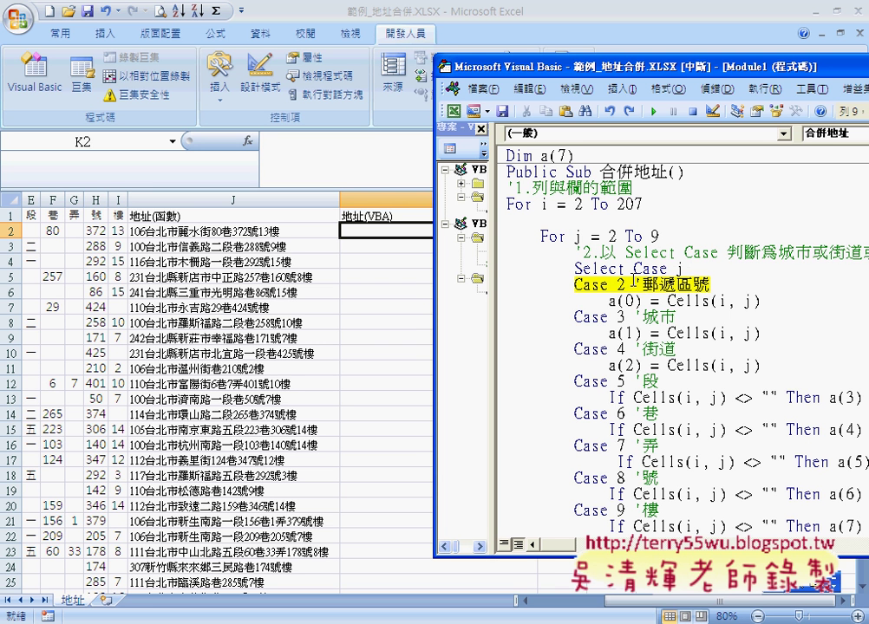
{"action": "key", "text": "F8"}
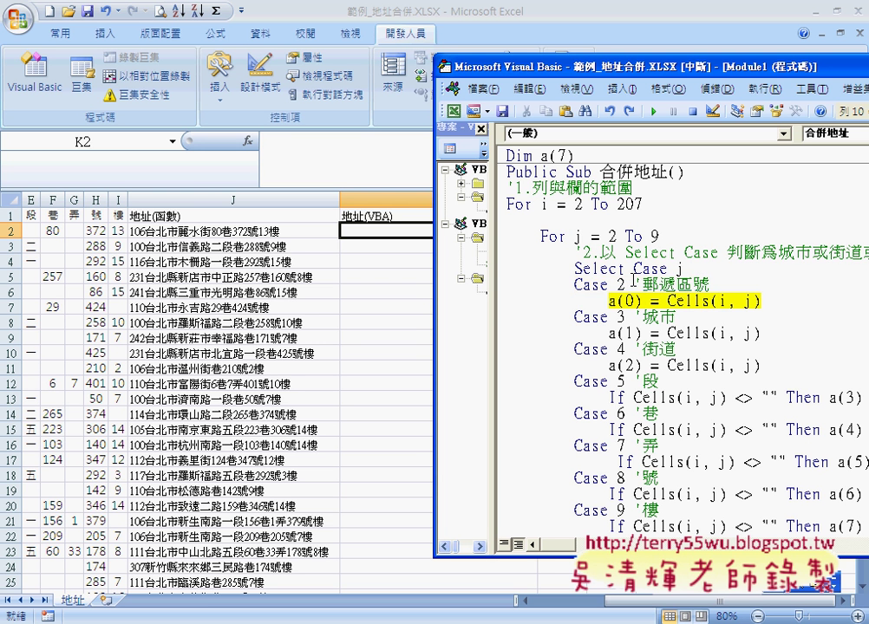
{"action": "key", "text": "F8"}
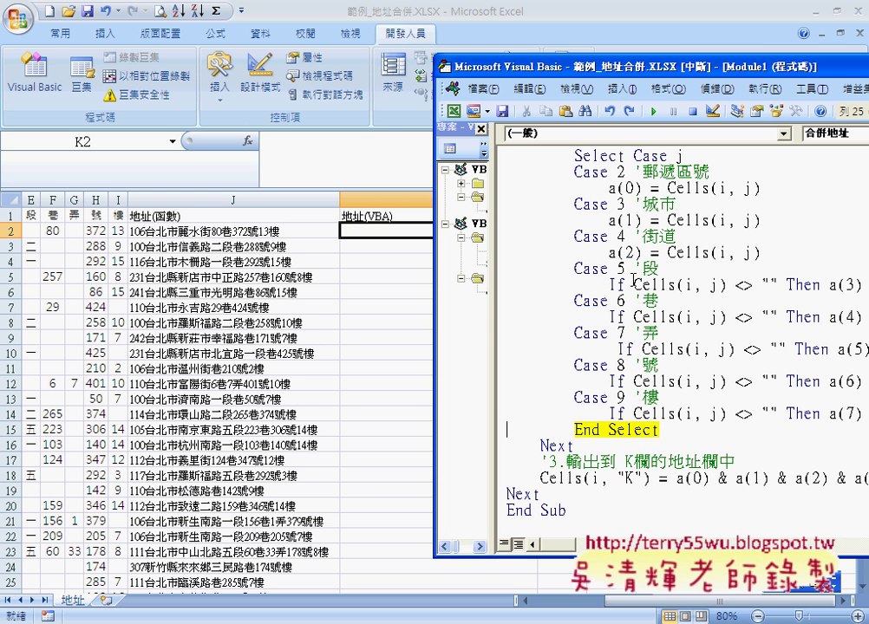
- Step through Next and Case 3 to store 台北市 in a(1), checking a(0), j and a(1)
{"action": "key", "text": "F8"}
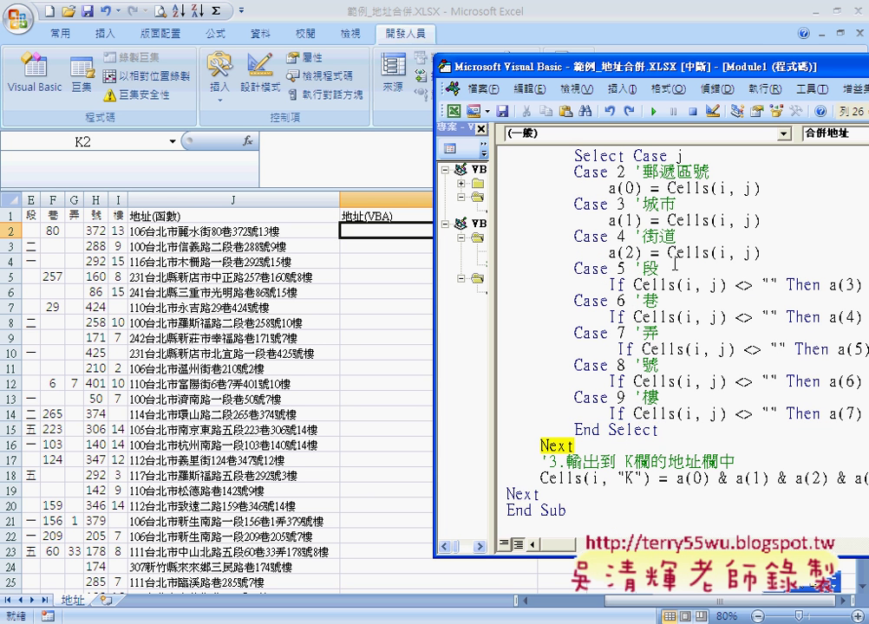
{"action": "mouse_move", "coordinate": [612, 188]}
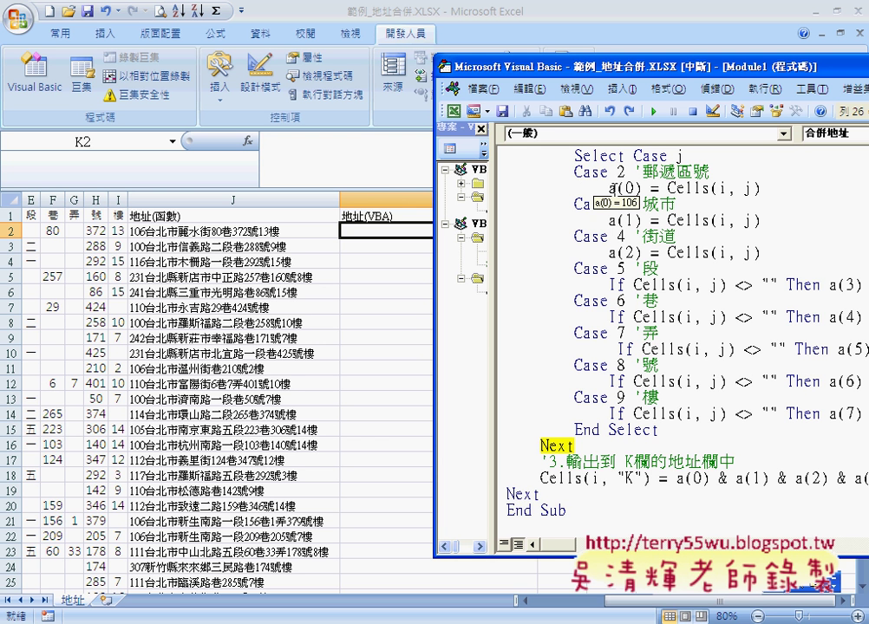
{"action": "key", "text": "F8"}
{"action": "key", "text": "F8"}
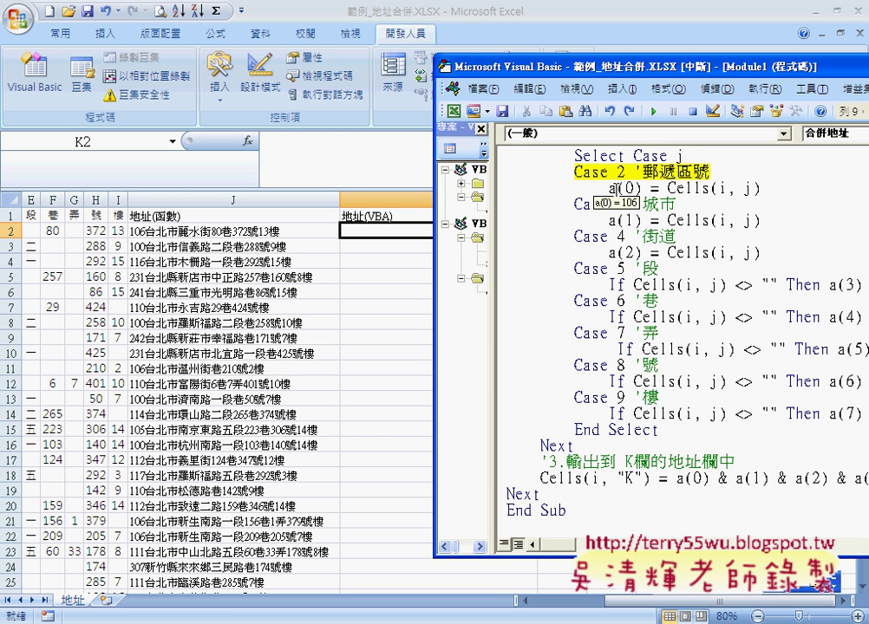
{"action": "mouse_move", "coordinate": [681, 157]}
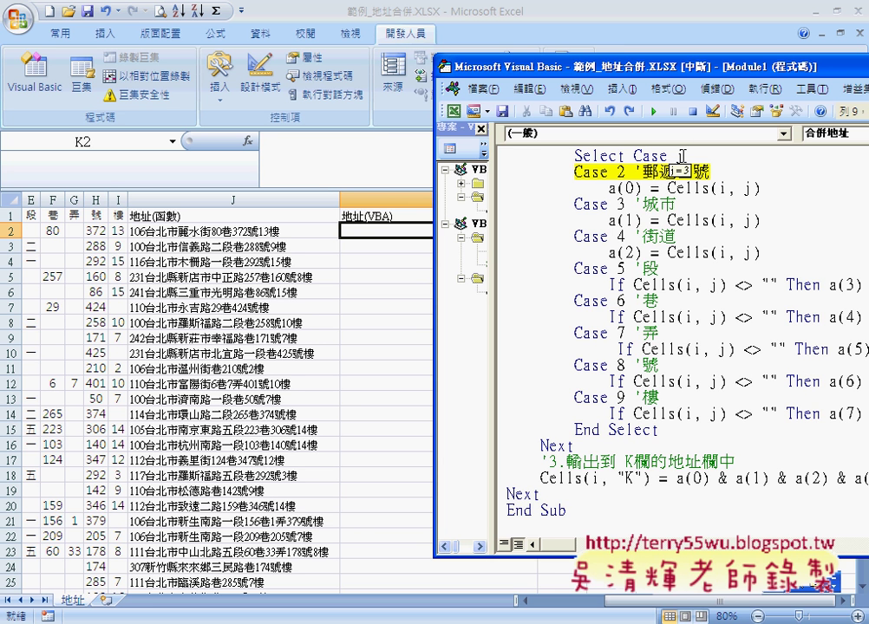
{"action": "key", "text": "F8"}
{"action": "key", "text": "F8"}
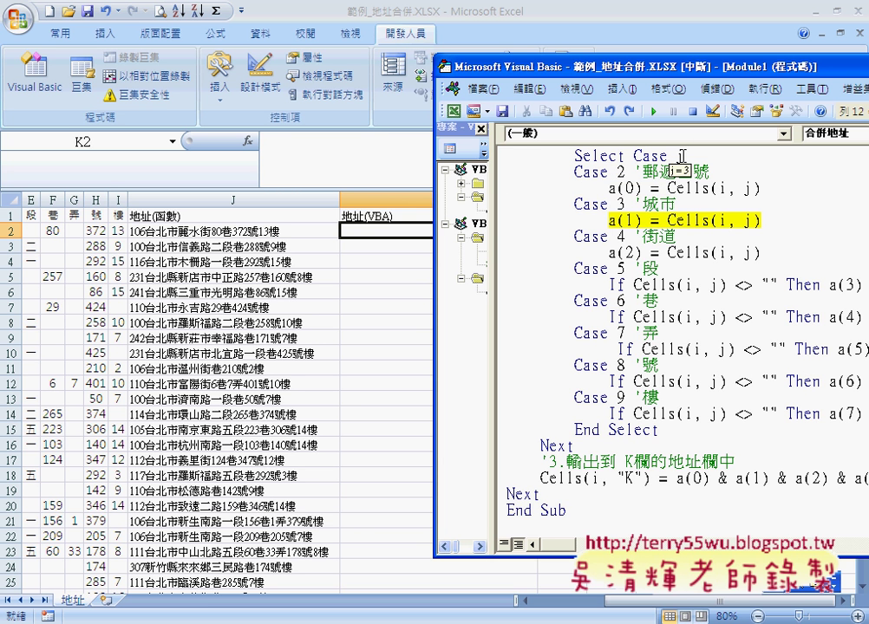
{"action": "key", "text": "F8"}
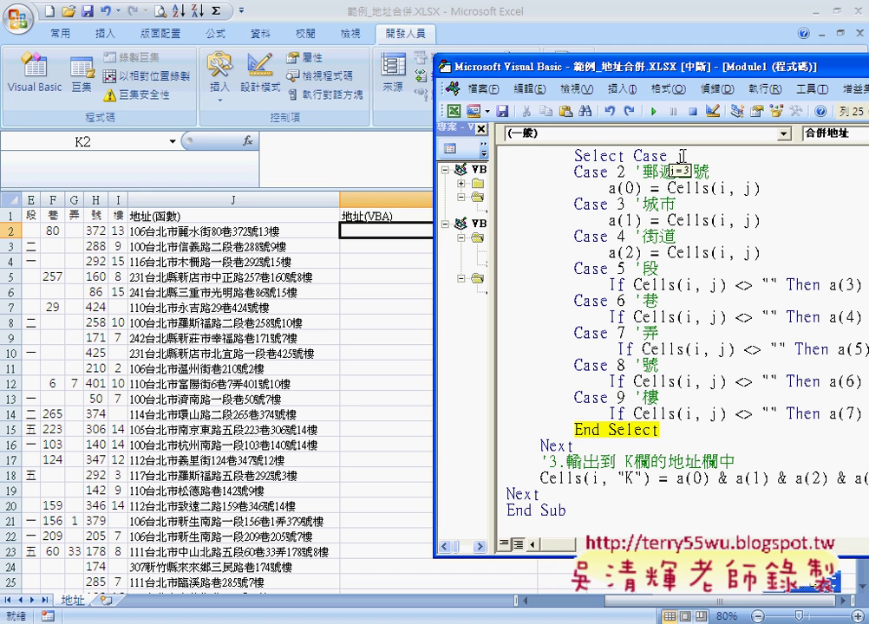
{"action": "mouse_move", "coordinate": [613, 219]}
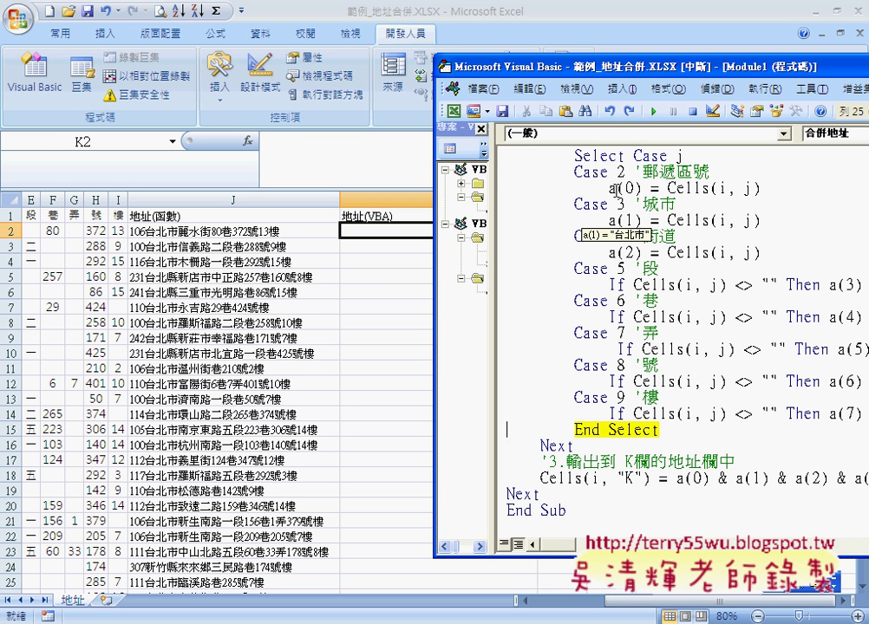
- Show the Watches window and add a watch on array a in procedure 合併地址
{"action": "left_click", "coordinate": [578, 92]}
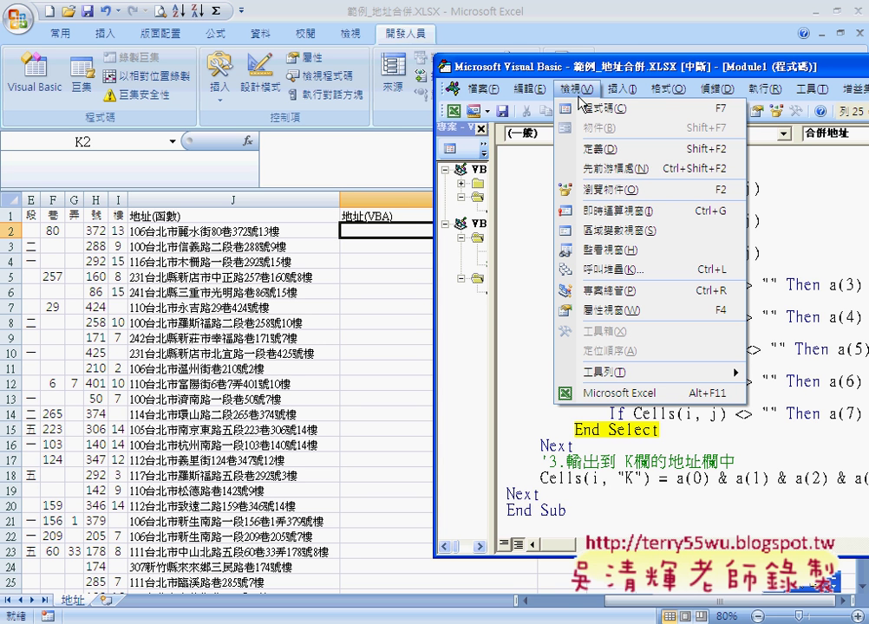
{"action": "left_click", "coordinate": [591, 251]}
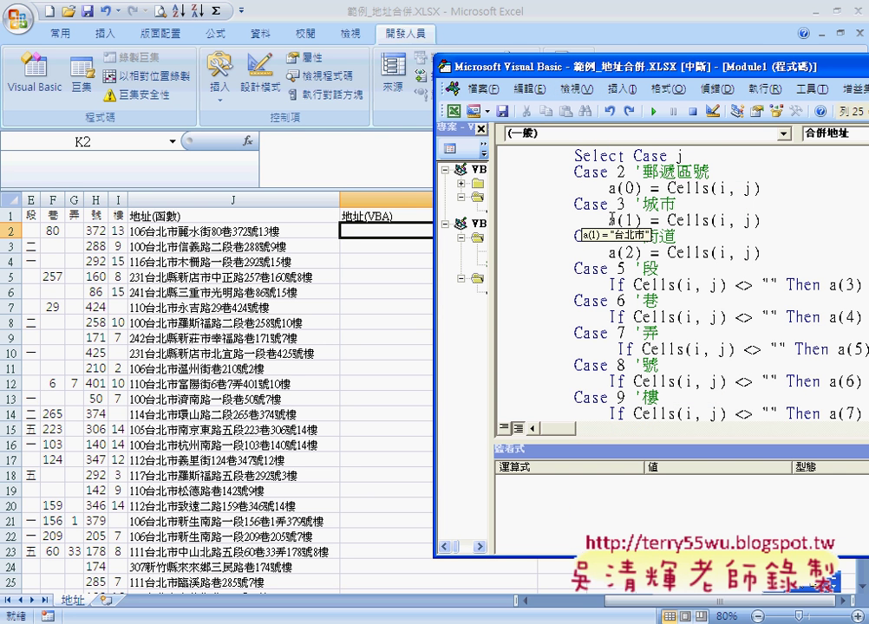
{"action": "right_click", "coordinate": [611, 220]}
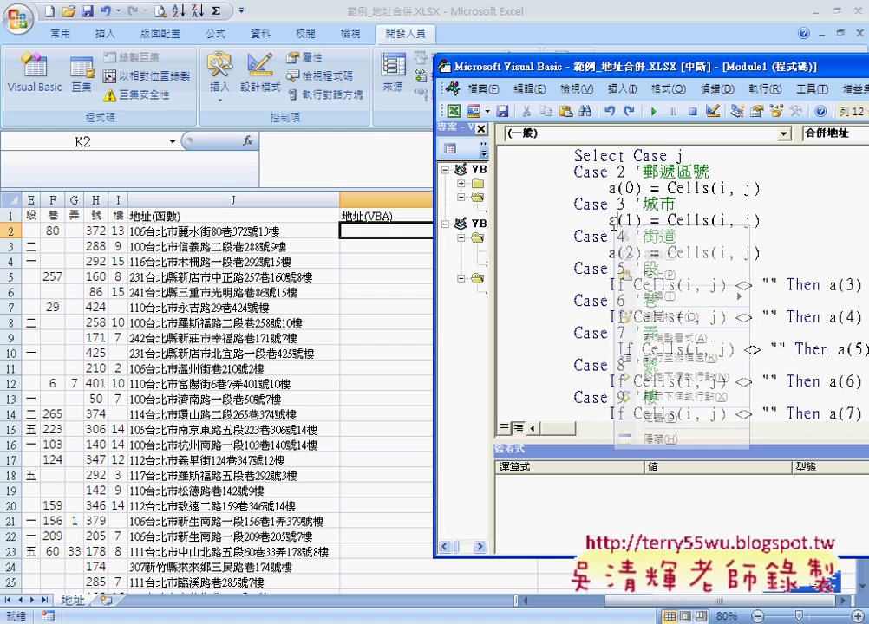
{"action": "double_click", "coordinate": [611, 220]}
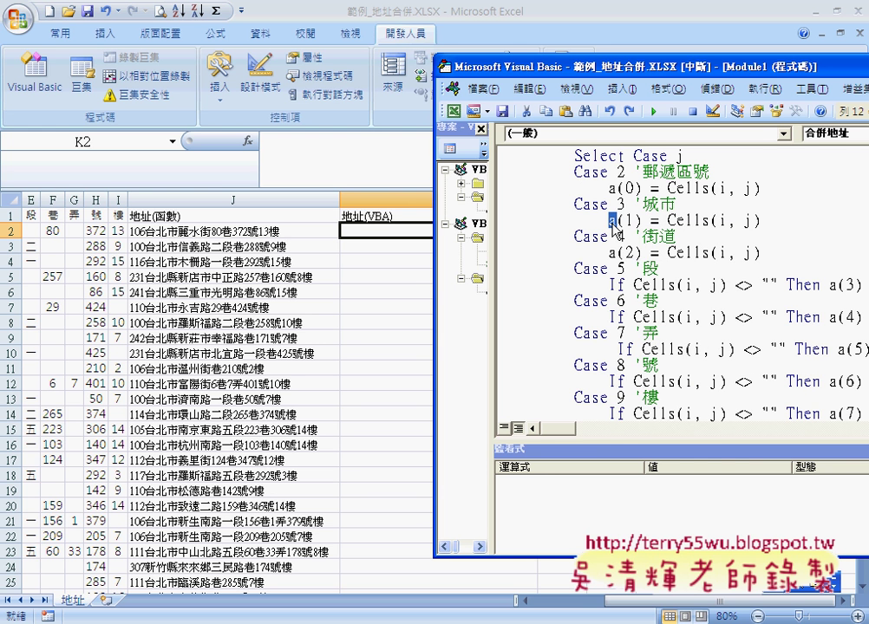
{"action": "right_click", "coordinate": [613, 227]}
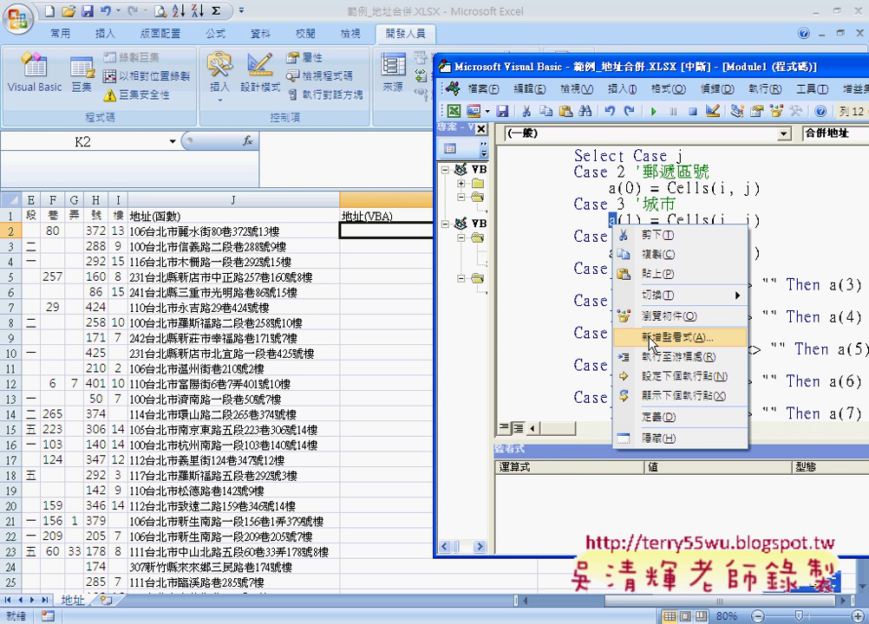
{"action": "left_click", "coordinate": [652, 339]}
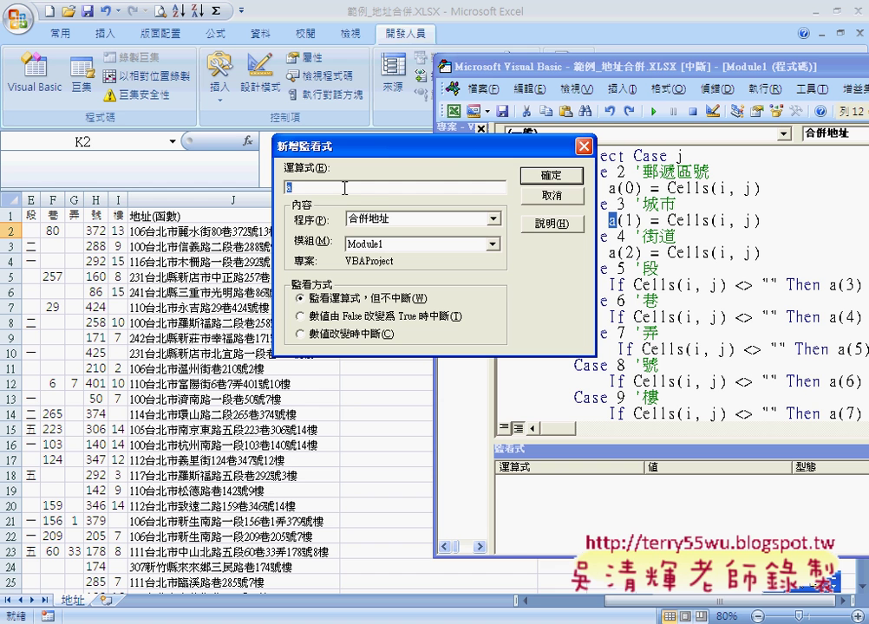
{"action": "left_click", "coordinate": [555, 176]}
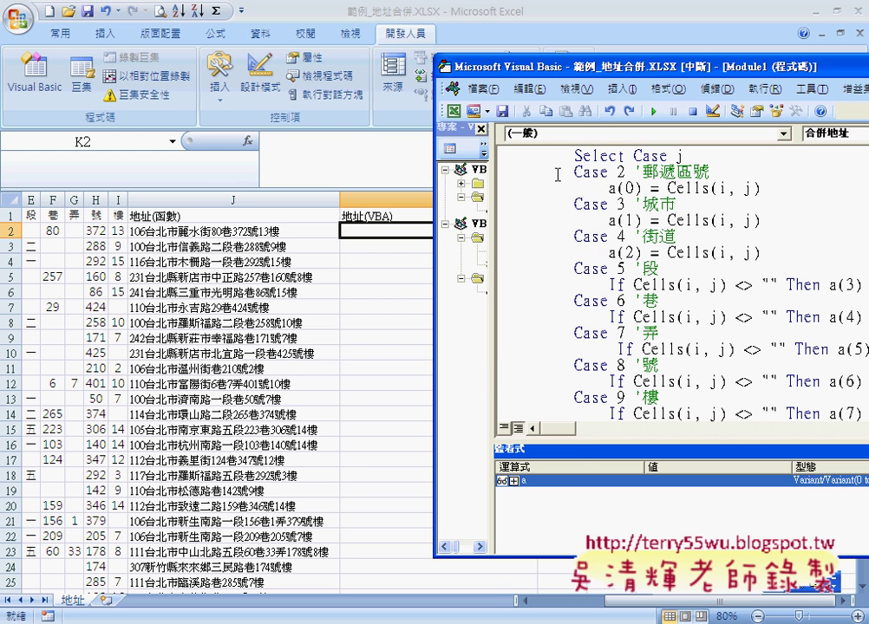
- Expand and enlarge the watch on a to see a(0)=106 and a(1)=台北市, with a(2)–a(7) empty
{"action": "left_click", "coordinate": [513, 483]}
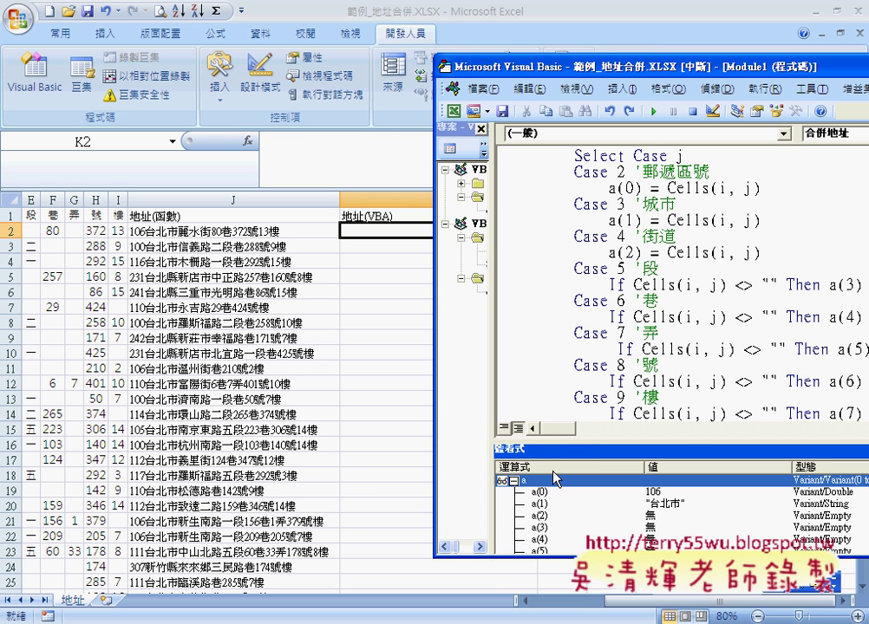
{"action": "left_click_drag", "start_coordinate": [580, 440], "coordinate": [590, 282]}
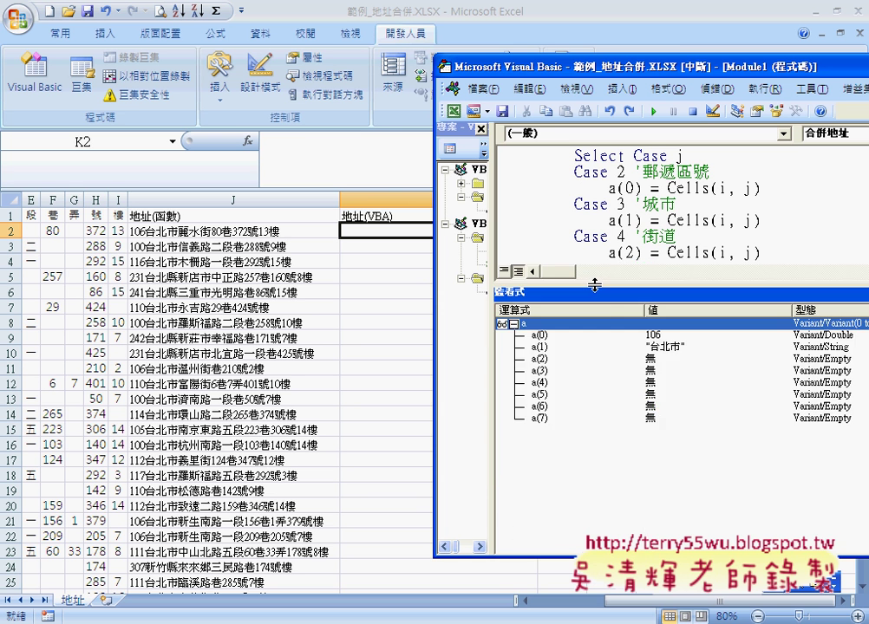
{"action": "left_click", "coordinate": [576, 338]}
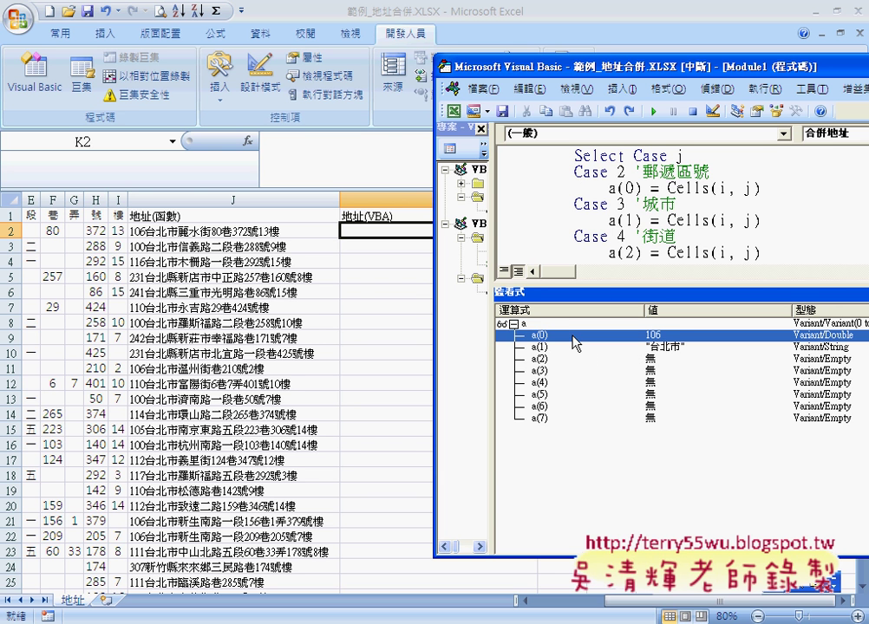
{"action": "left_click", "coordinate": [657, 347]}
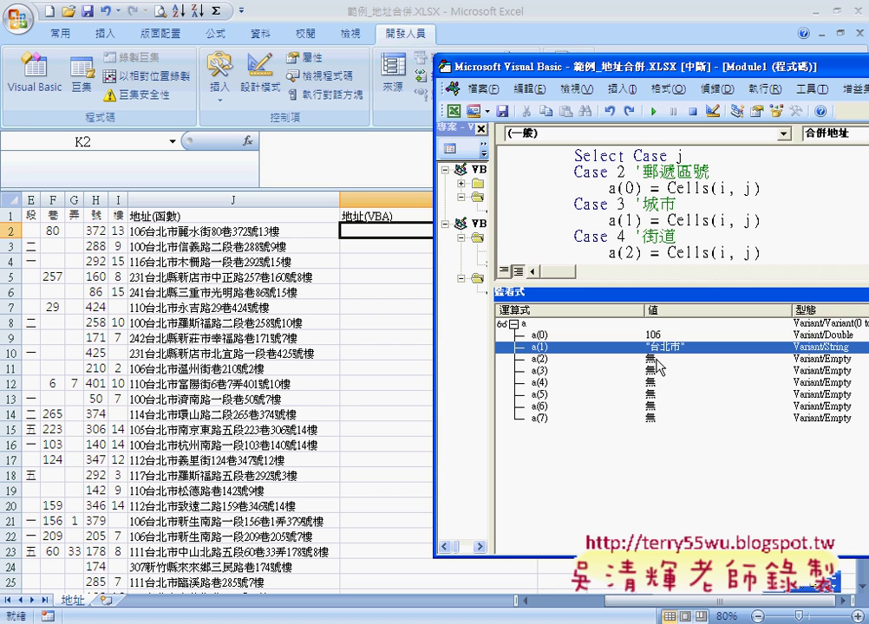
{"action": "left_click", "coordinate": [551, 217]}
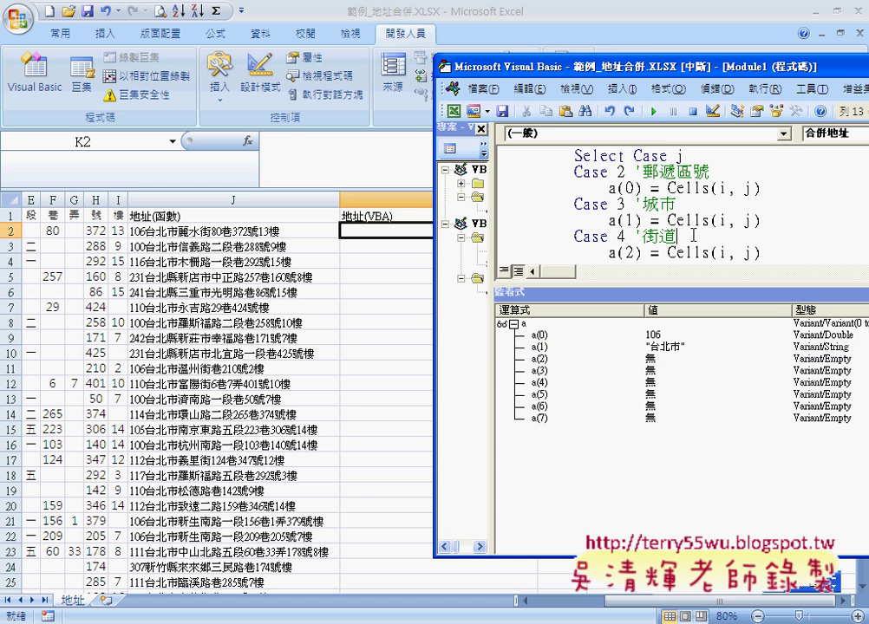
- Step the column loop on until a(2) holds 麗水街 and a(4) holds 80巷
{"action": "key", "text": "F8"}
{"action": "key", "text": "F8"}
{"action": "key", "text": "F8"}
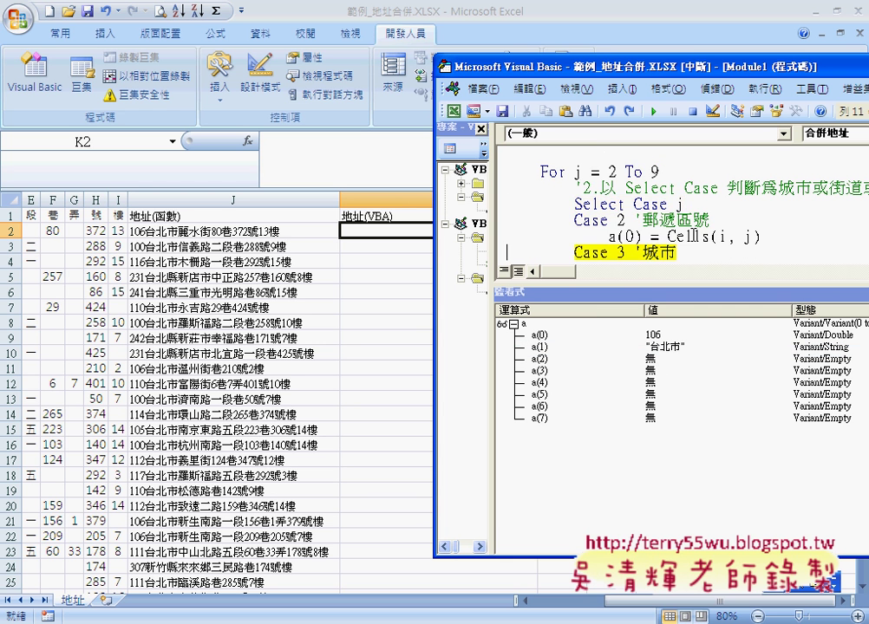
{"action": "key", "text": "F8"}
{"action": "key", "text": "F8"}
{"action": "key", "text": "F8"}
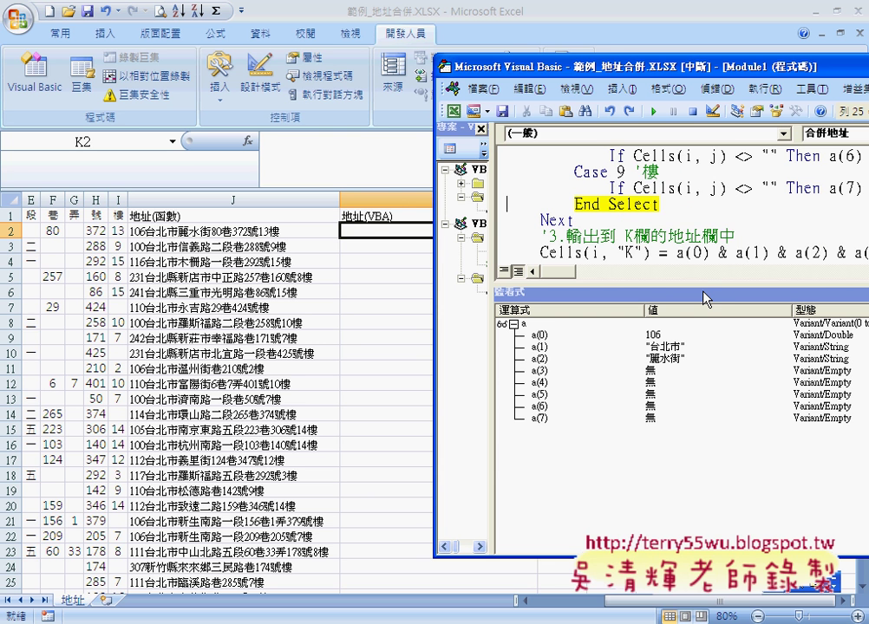
{"action": "key", "text": "F8"}
{"action": "key", "text": "F8"}
{"action": "key", "text": "F8"}
{"action": "key", "text": "F8"}
{"action": "key", "text": "F8"}
{"action": "key", "text": "F8"}
{"action": "key", "text": "F8"}
{"action": "key", "text": "F8"}
{"action": "key", "text": "F8"}
{"action": "key", "text": "F8"}
{"action": "key", "text": "F8"}
{"action": "key", "text": "F8"}
{"action": "key", "text": "F8"}
{"action": "key", "text": "F8"}
{"action": "key", "text": "F8"}
{"action": "key", "text": "F8"}
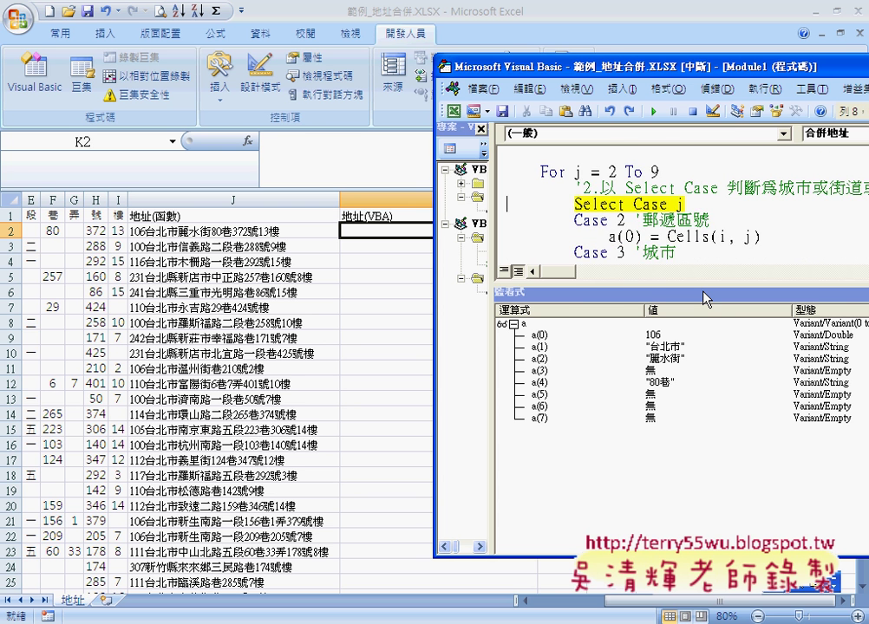
{"action": "key", "text": "F8"}
{"action": "key", "text": "F8"}
{"action": "key", "text": "F8"}
{"action": "key", "text": "F8"}
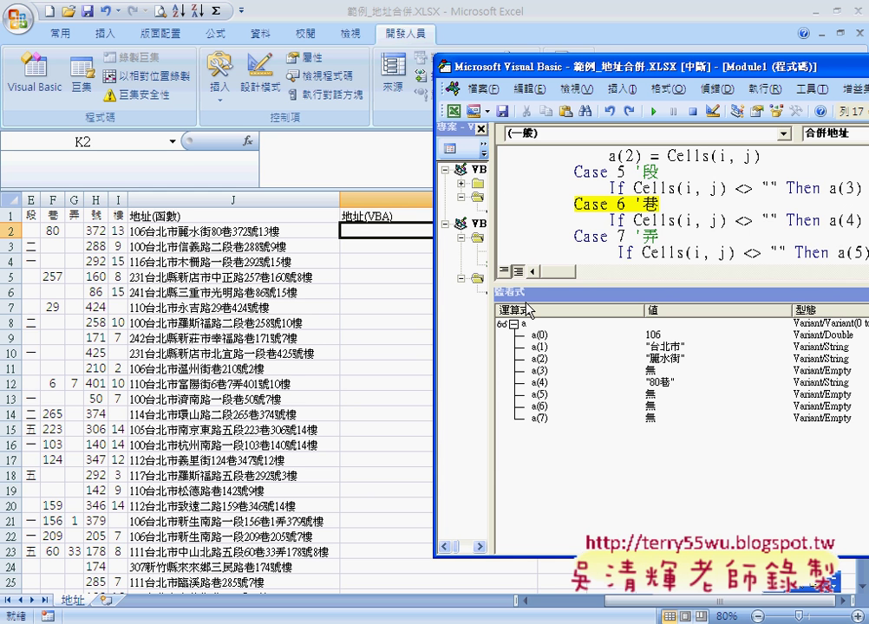
- Step through the remaining cases, checking Cells(i, j), until a(6)=372號 and a(7)=13樓
{"action": "key", "text": "F8"}
{"action": "key", "text": "F8"}
{"action": "key", "text": "F8"}
{"action": "key", "text": "F8"}
{"action": "key", "text": "F8"}
{"action": "key", "text": "F8"}
{"action": "key", "text": "F8"}
{"action": "key", "text": "F8"}
{"action": "key", "text": "F8"}
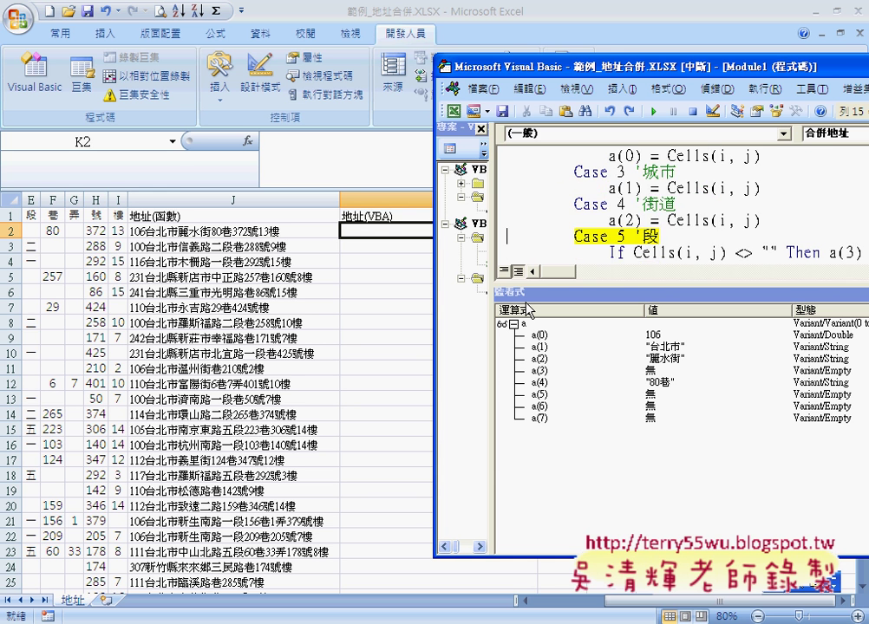
{"action": "key", "text": "F8"}
{"action": "key", "text": "F8"}
{"action": "key", "text": "F8"}
{"action": "key", "text": "F8"}
{"action": "key", "text": "F8"}
{"action": "key", "text": "F8"}
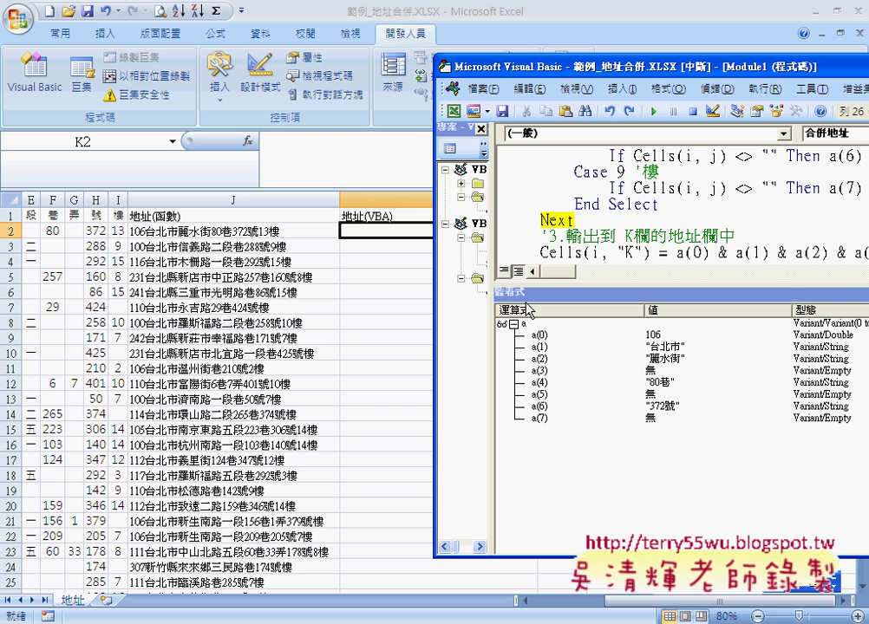
{"action": "key", "text": "F8"}
{"action": "key", "text": "F8"}
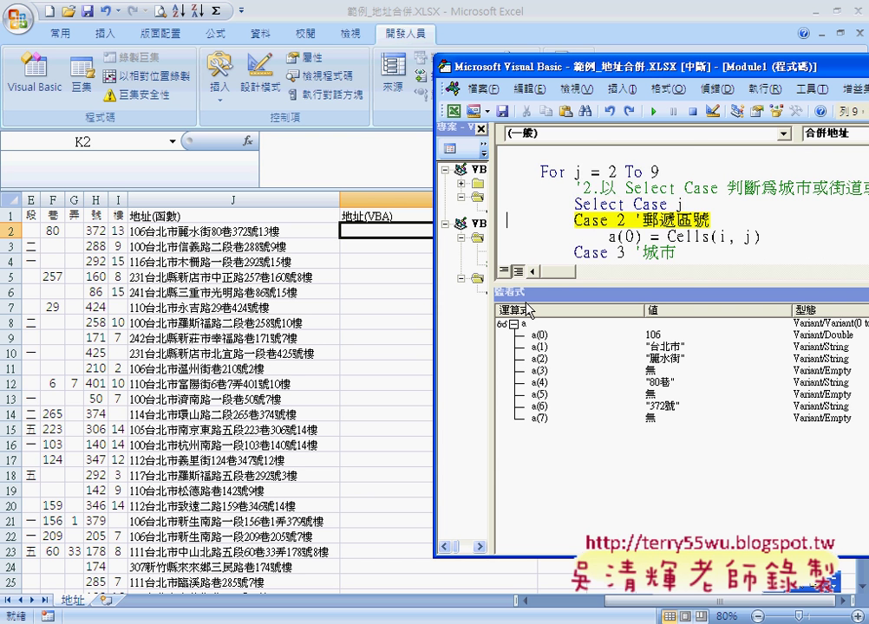
{"action": "key", "text": "F8"}
{"action": "key", "text": "F8"}
{"action": "key", "text": "F8"}
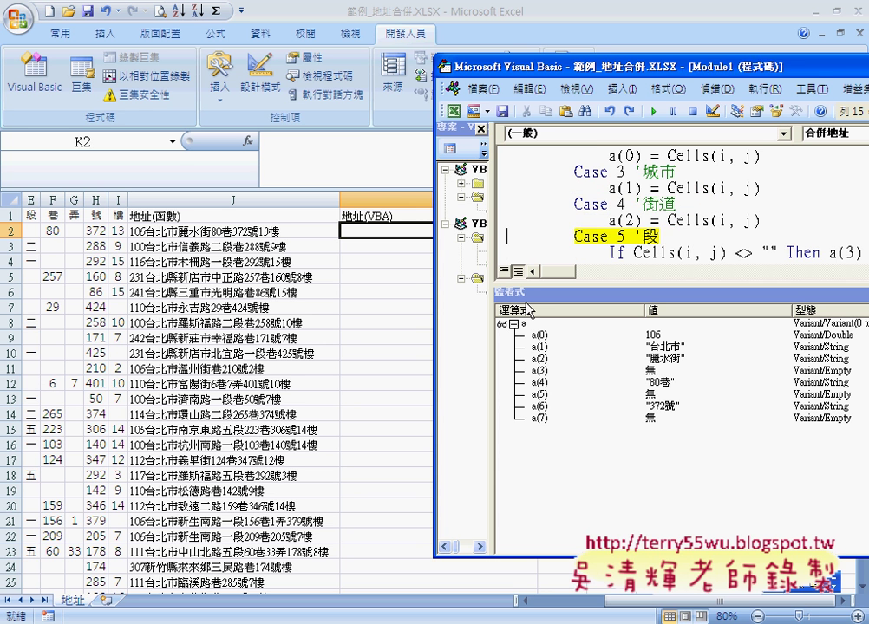
{"action": "key", "text": "F8"}
{"action": "key", "text": "F8"}
{"action": "key", "text": "F8"}
{"action": "key", "text": "F8"}
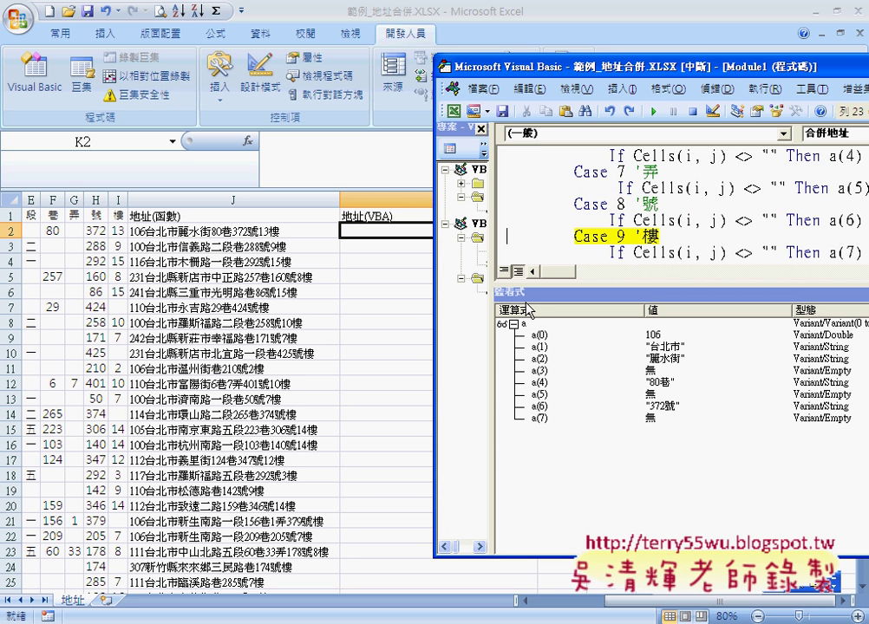
{"action": "key", "text": "F8"}
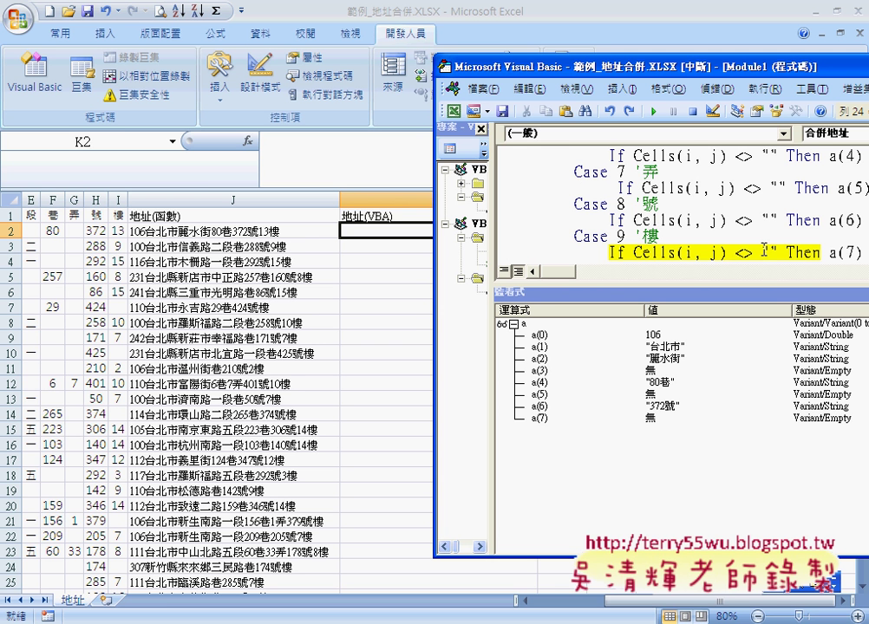
{"action": "mouse_move", "coordinate": [671, 251]}
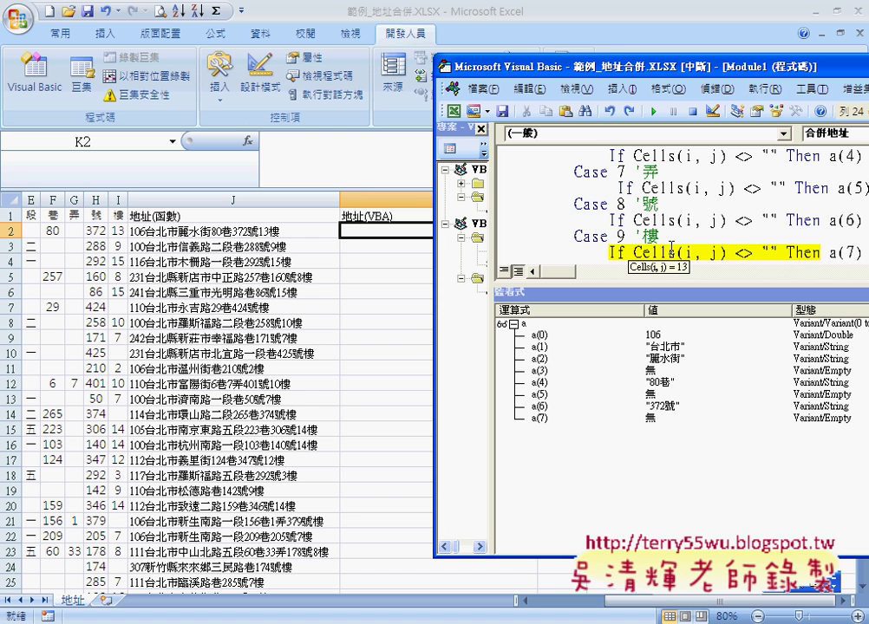
{"action": "key", "text": "F8"}
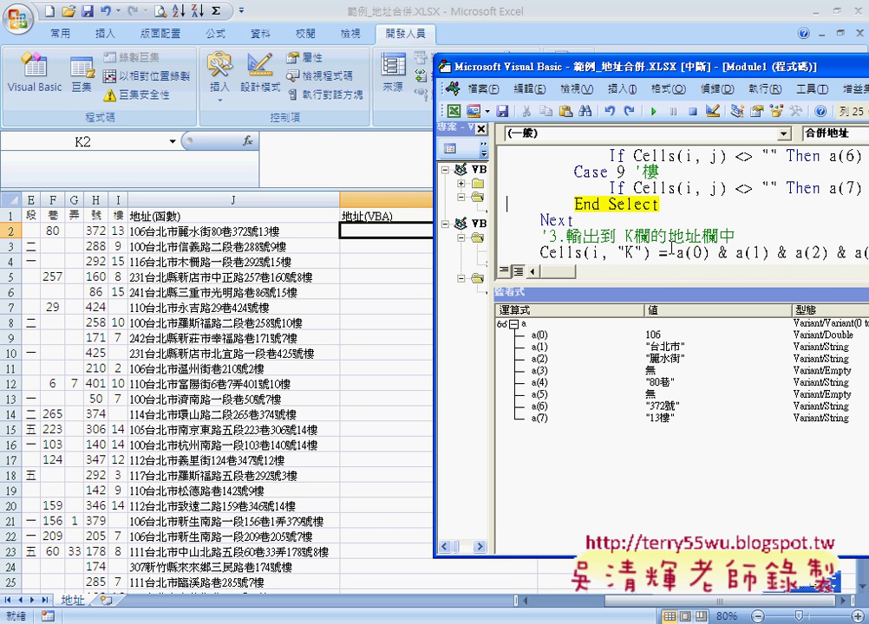